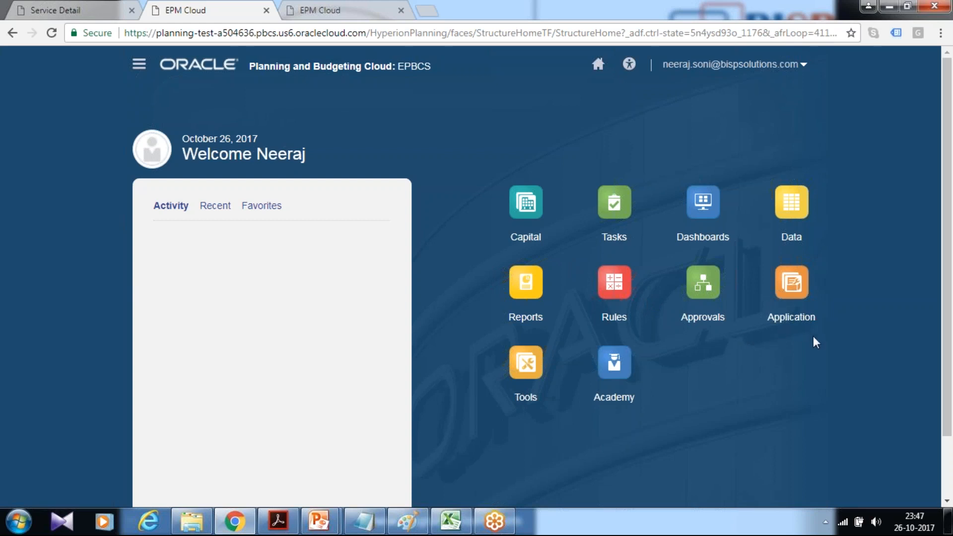
Open the application configuration page and switch it to the Capital module.
click(791, 319)
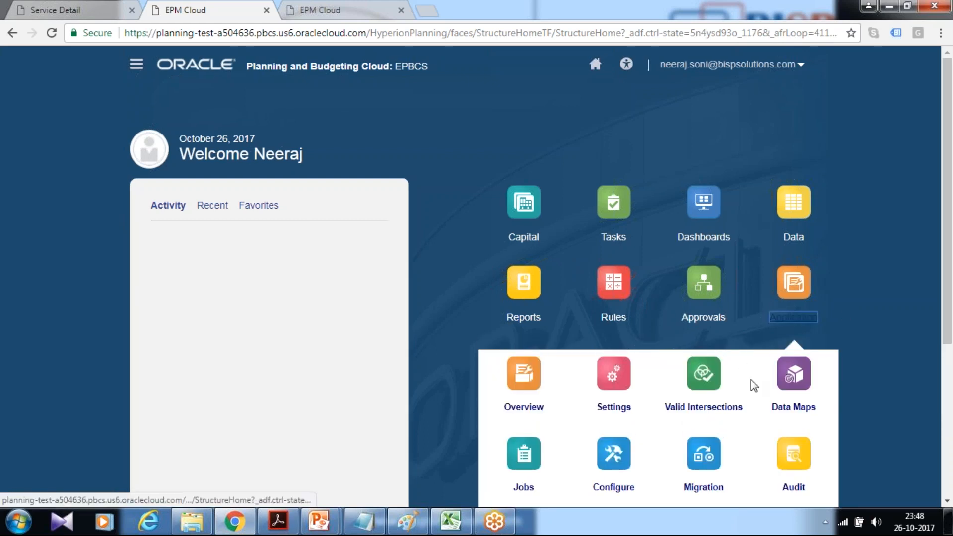
scroll(691, 386, down, 3)
click(693, 336)
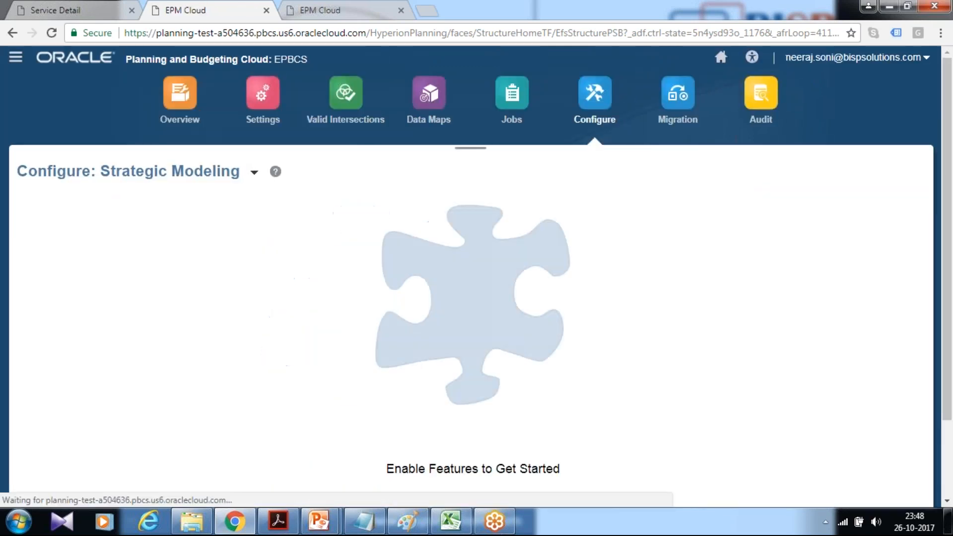
click(255, 172)
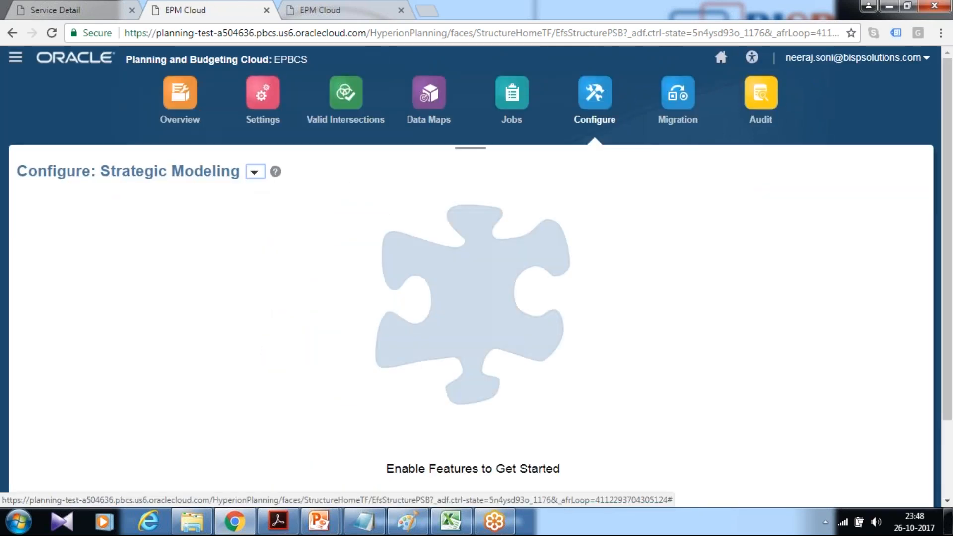
click(273, 241)
scroll(220, 279, down, 3)
scroll(220, 280, up, 3)
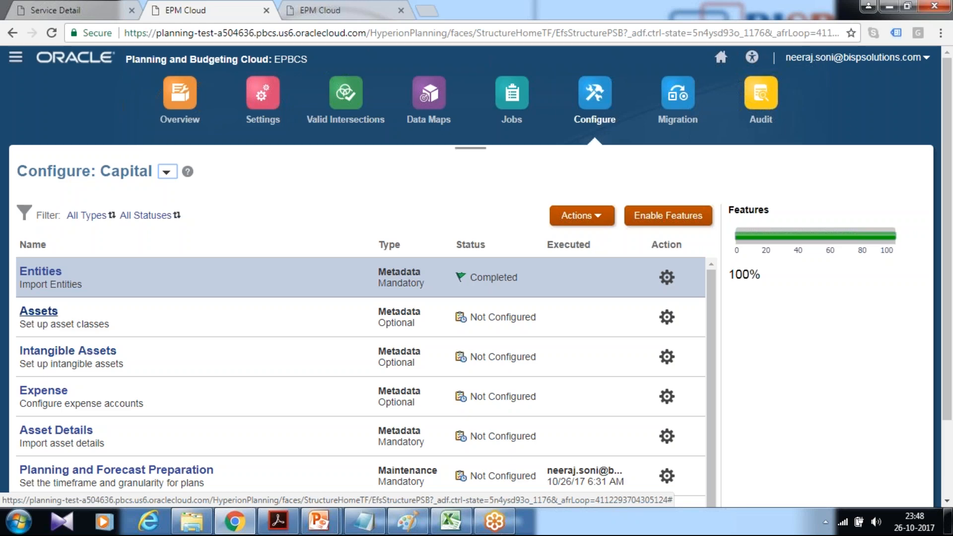
Open the Assets configuration, add the provided member OCX_Database Machine, and save the asset classes.
click(47, 316)
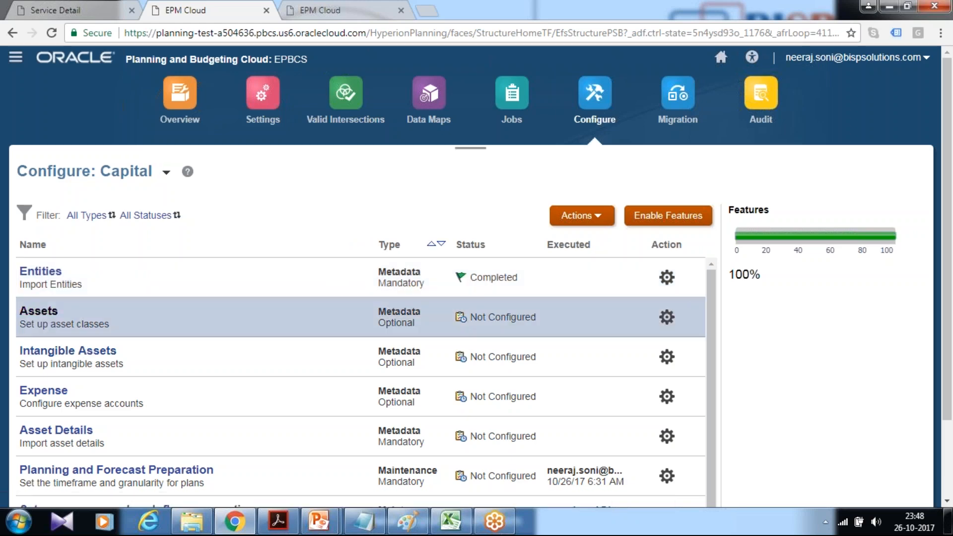
click(39, 311)
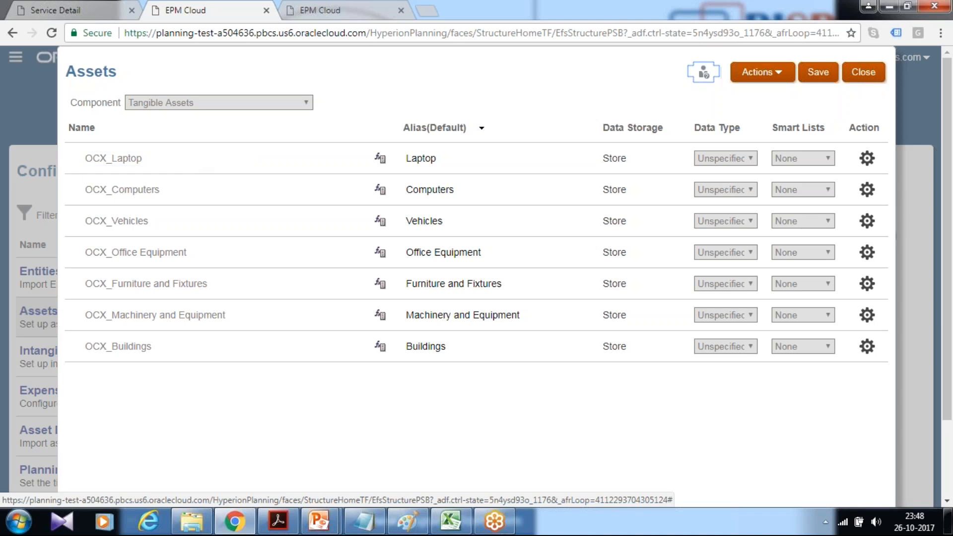
click(787, 73)
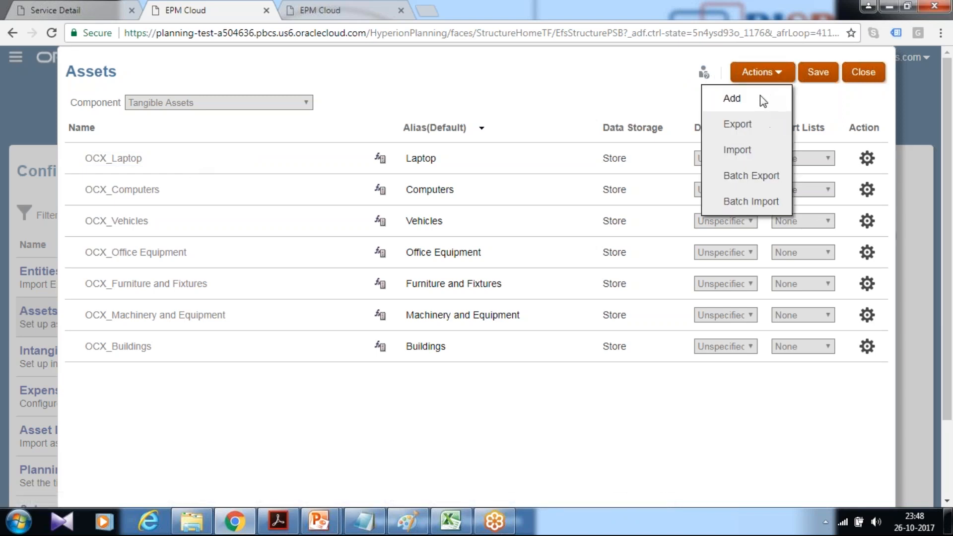
click(759, 98)
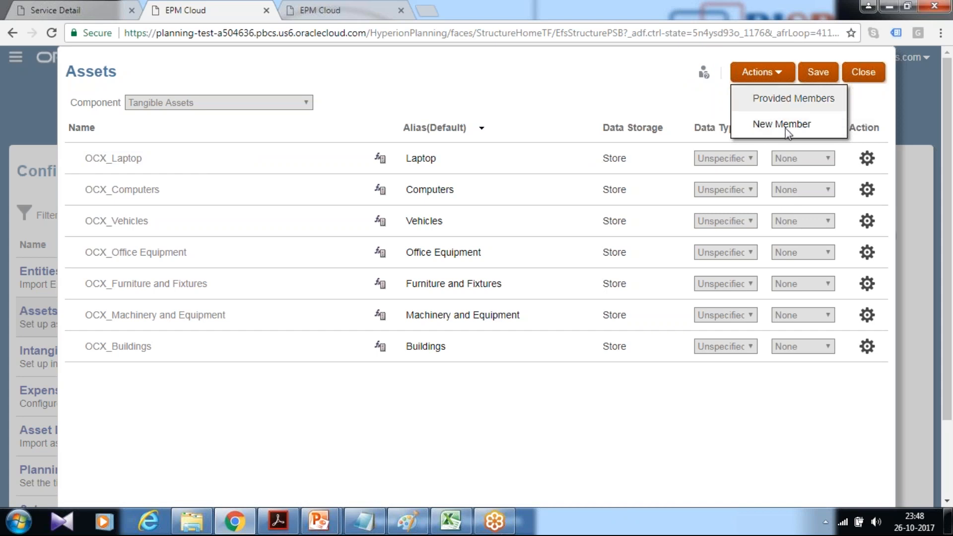
click(783, 100)
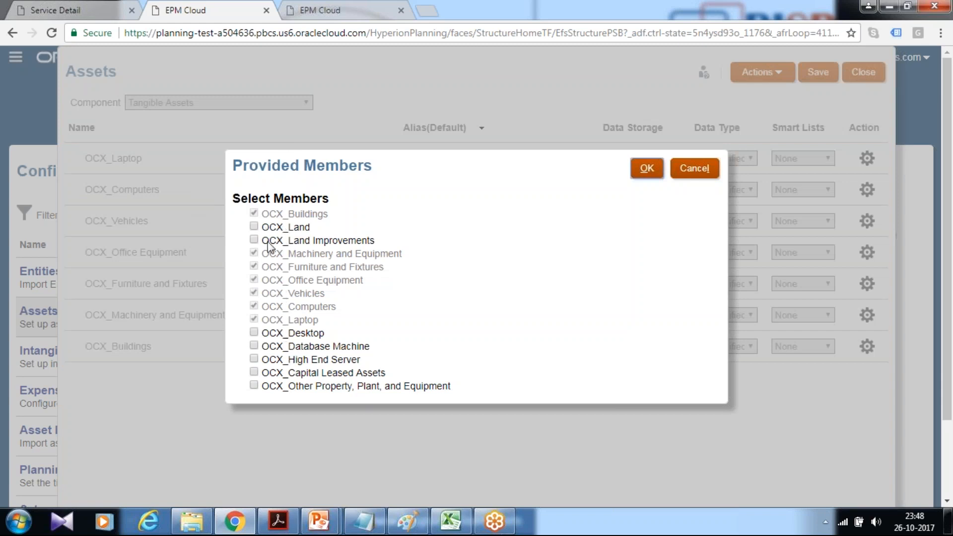
click(253, 346)
click(647, 169)
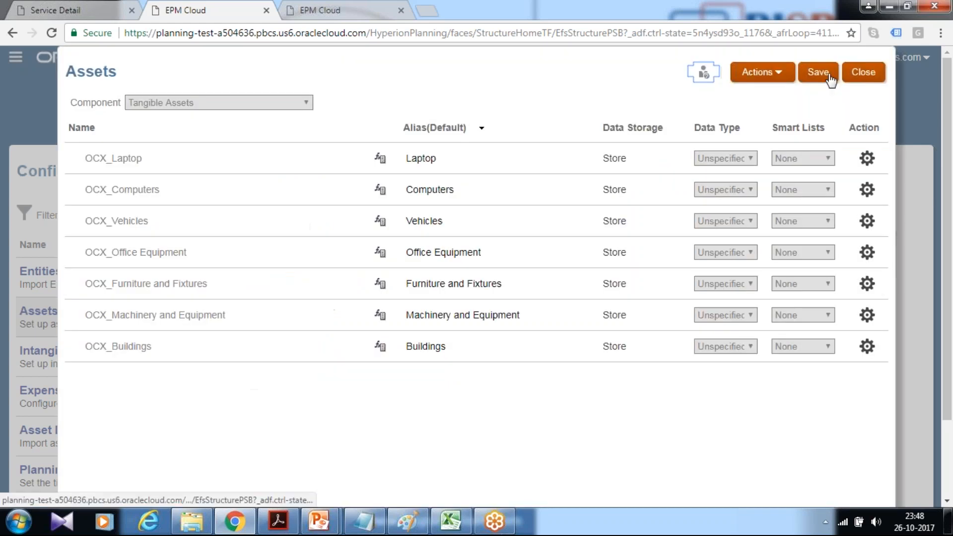
click(829, 75)
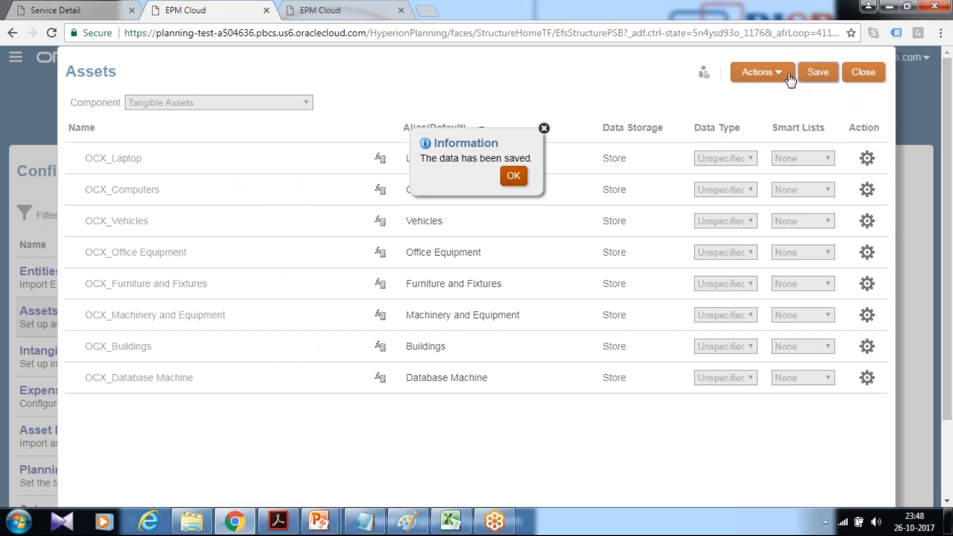
click(513, 176)
Add a new asset member, pasting Federal agency securities from the notes as its name and appending it to its alias.
click(759, 72)
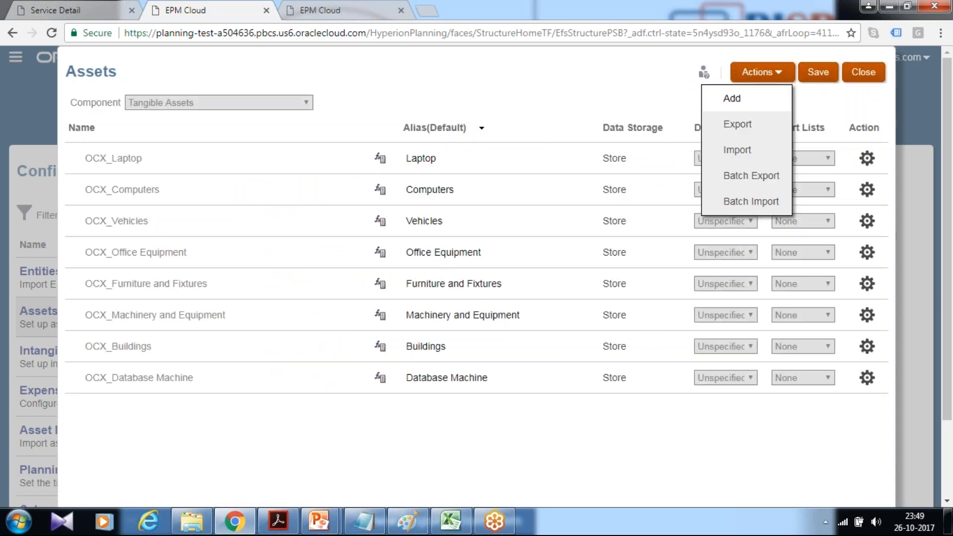
click(757, 101)
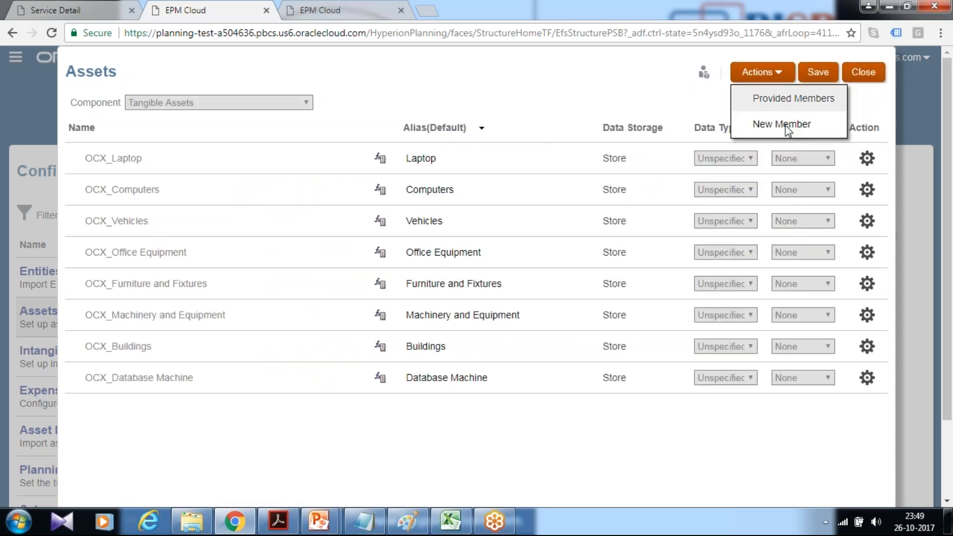
click(781, 125)
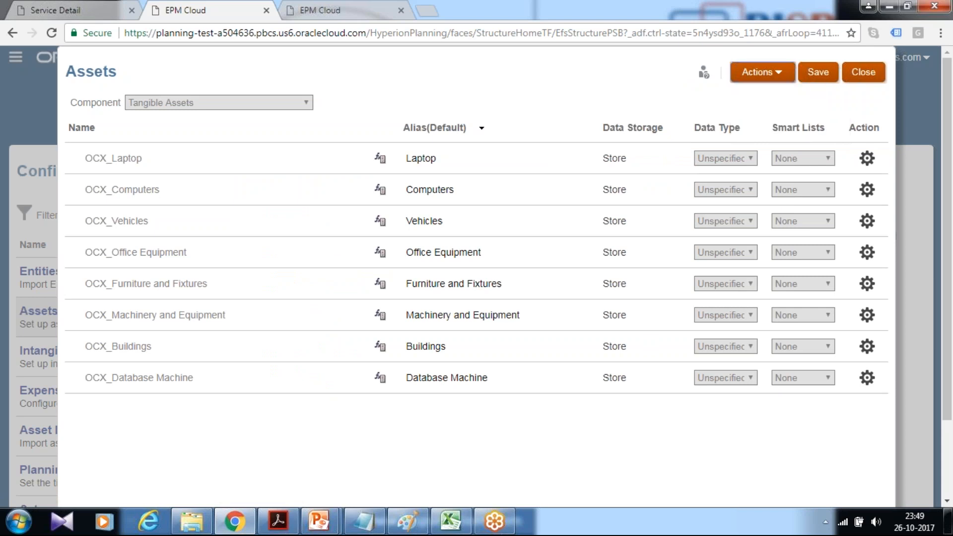
click(364, 521)
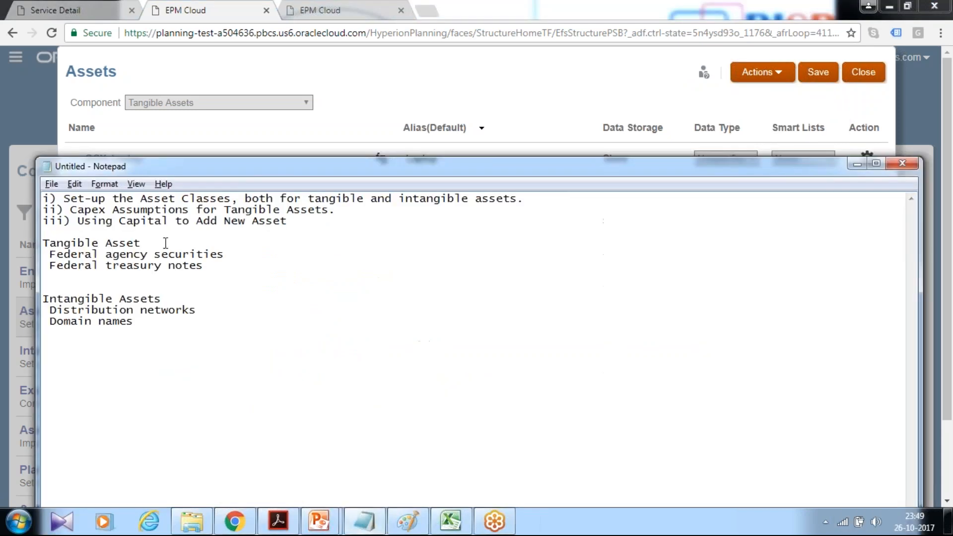
drag(225, 256, 68, 256)
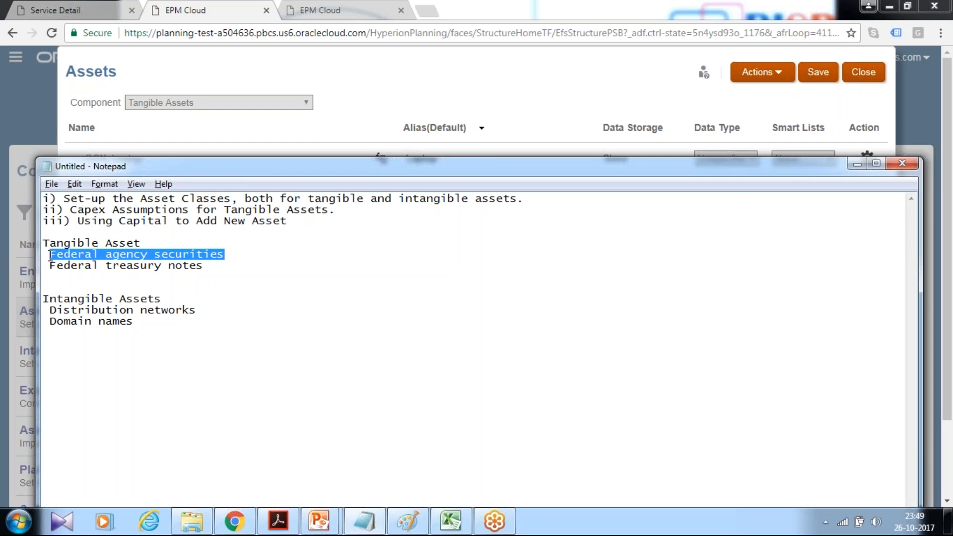
click(205, 11)
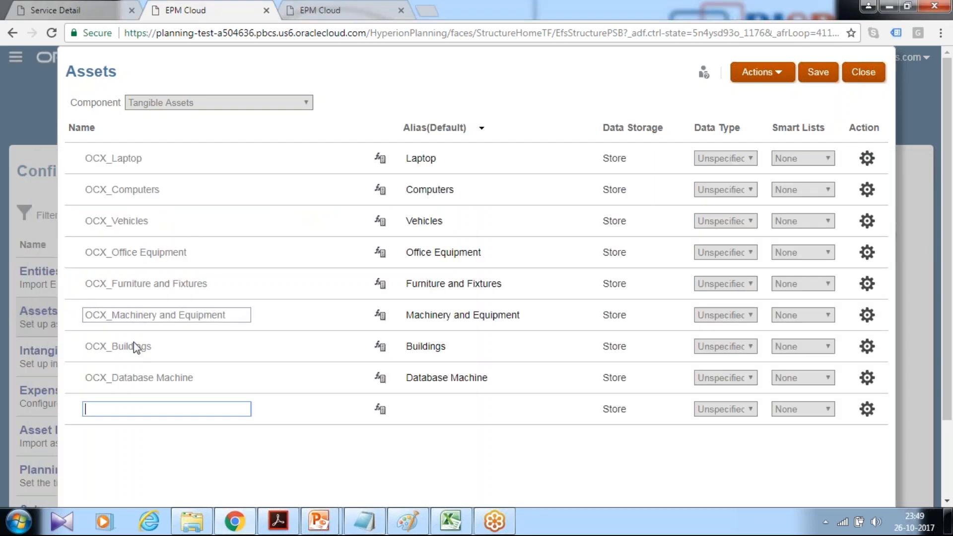
text(Federal agency securities)
click(411, 407)
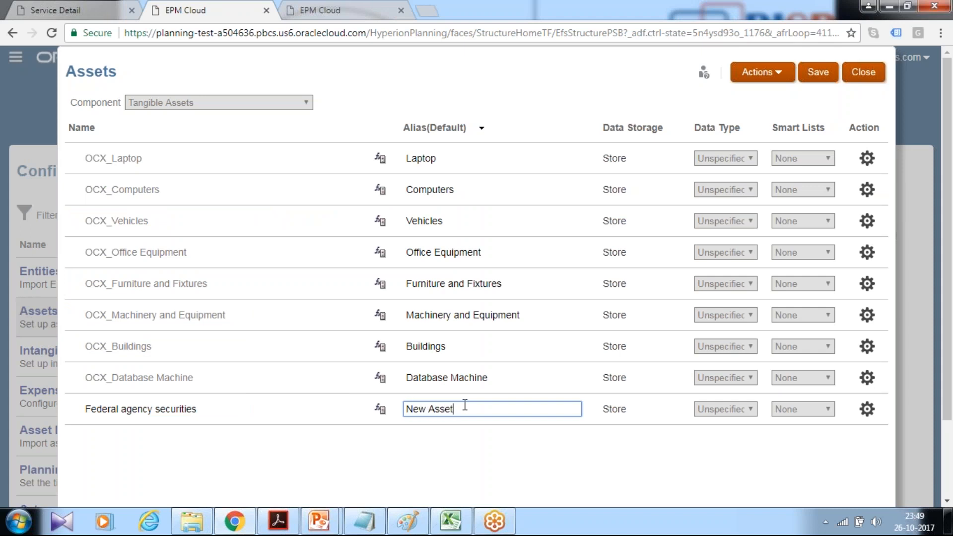
text(Federal agency securities)
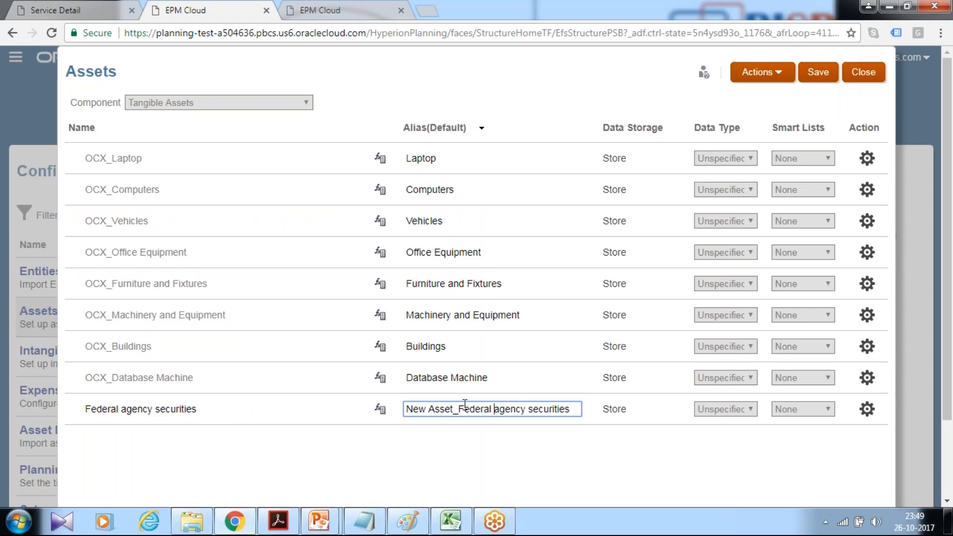
Set the new member's alias to New Asset_Federal_agency_securities, save the assets and close the Assets configuration.
key(super+Right)
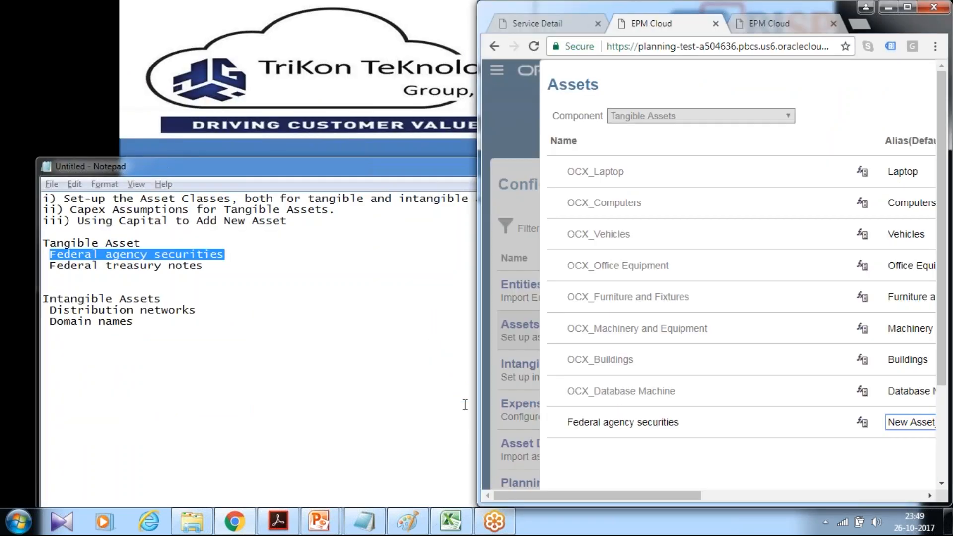
drag(757, 12, 462, 119)
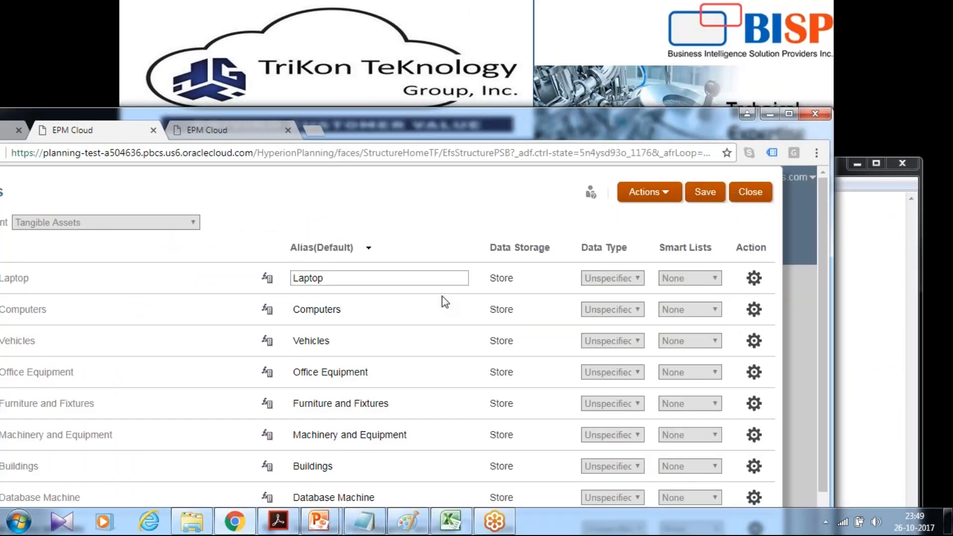
scroll(396, 452, down, 2)
click(414, 402)
key(BackSpace)
text(_)
key(Left)
key(Left)
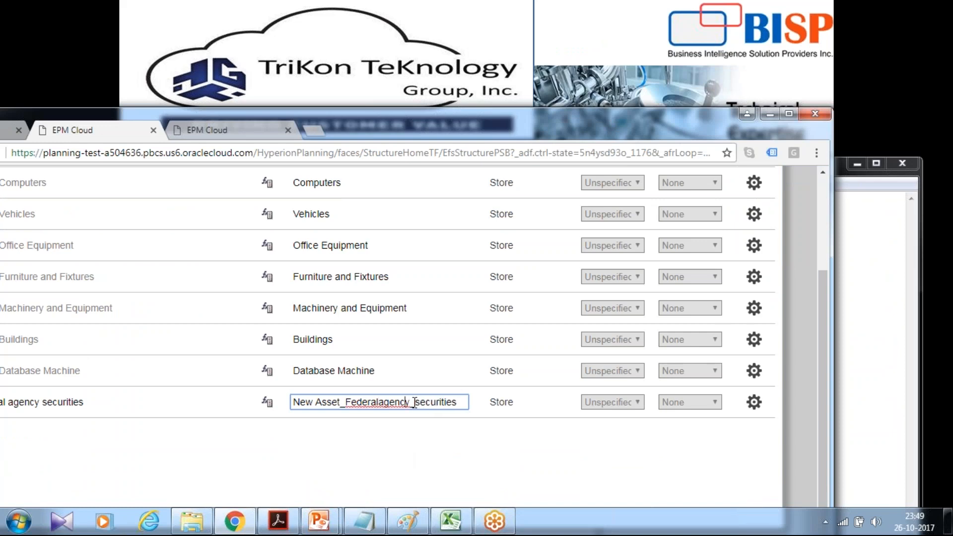
text(_)
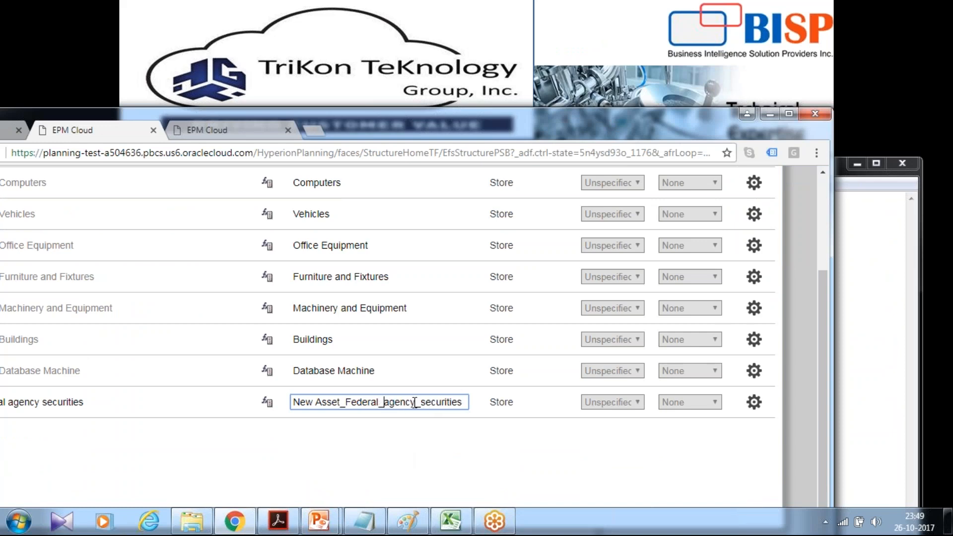
double_click(577, 130)
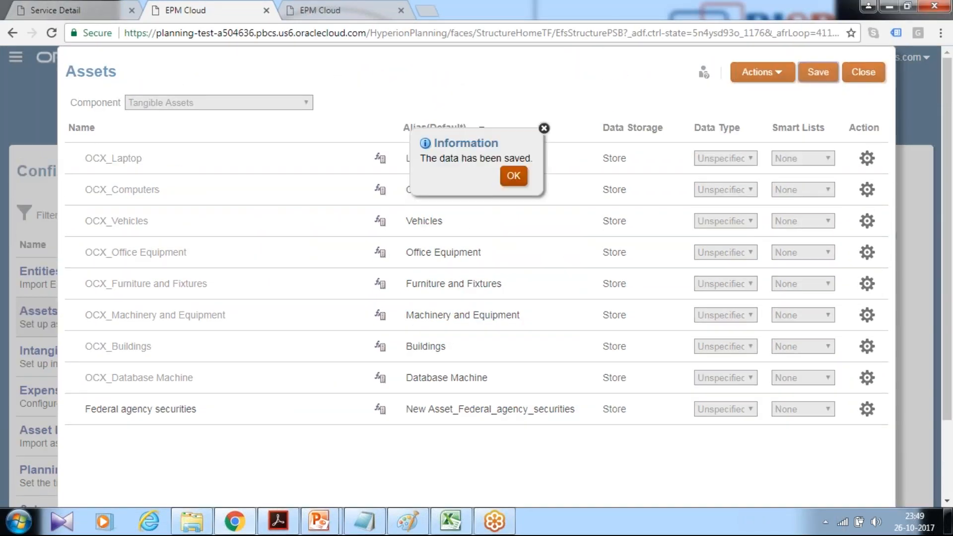
click(513, 176)
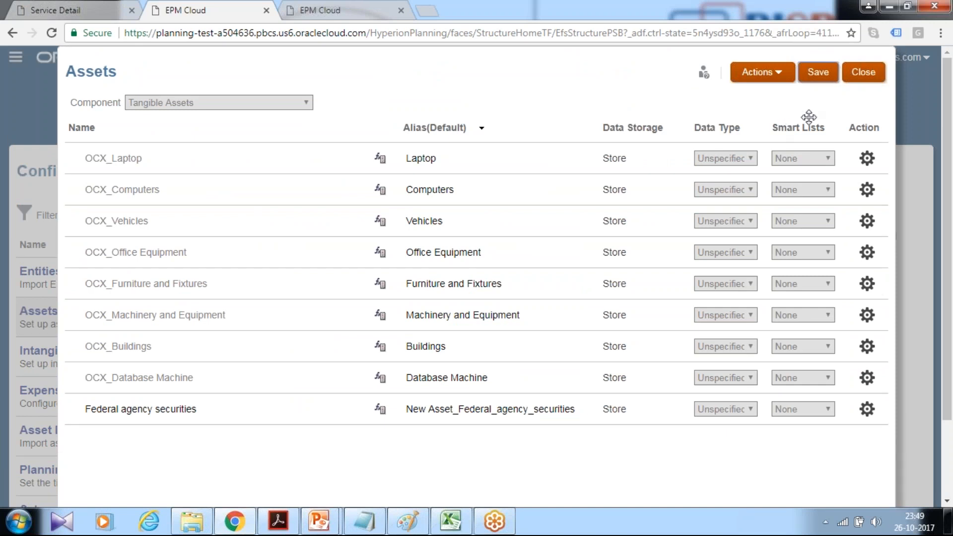
click(867, 73)
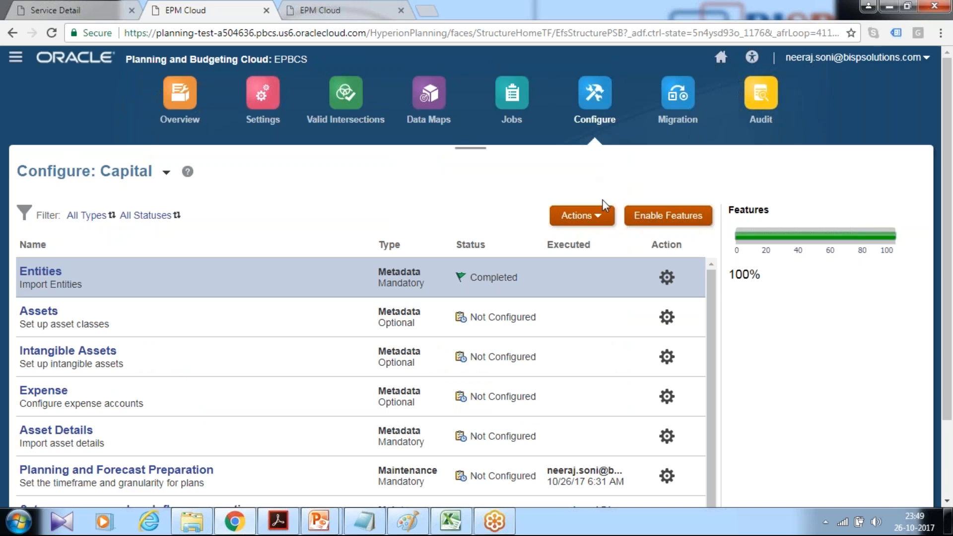
Refresh the database for all users and close the refresh dialogs when it finishes.
click(597, 219)
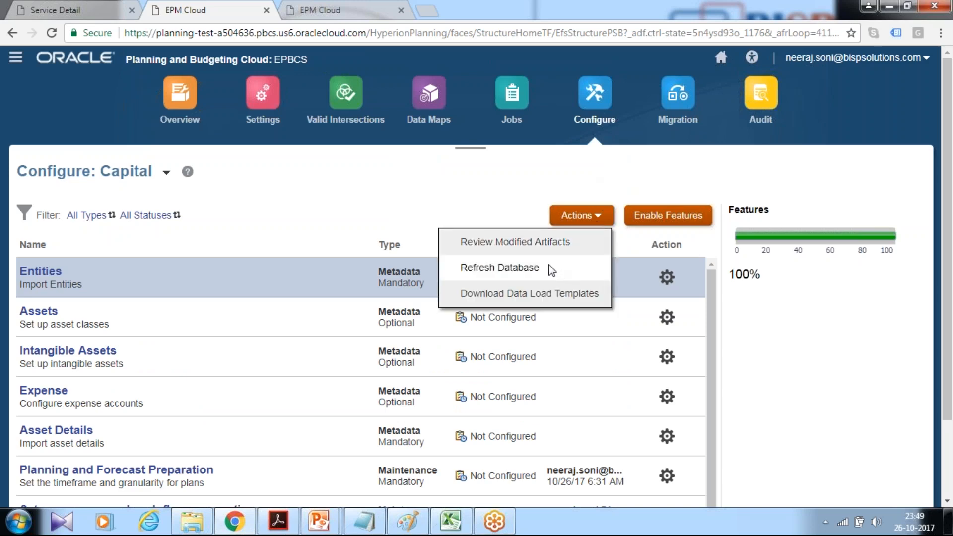
click(501, 267)
click(675, 66)
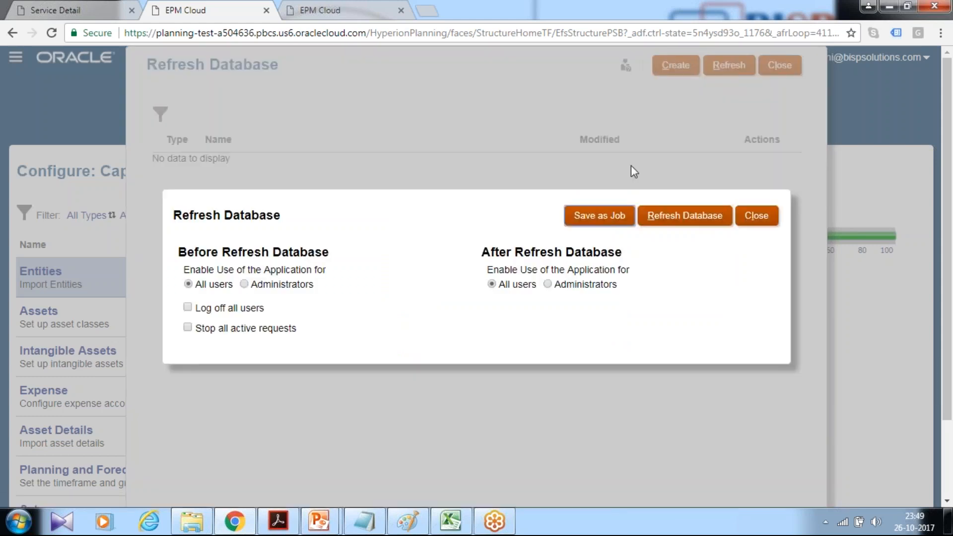
click(672, 219)
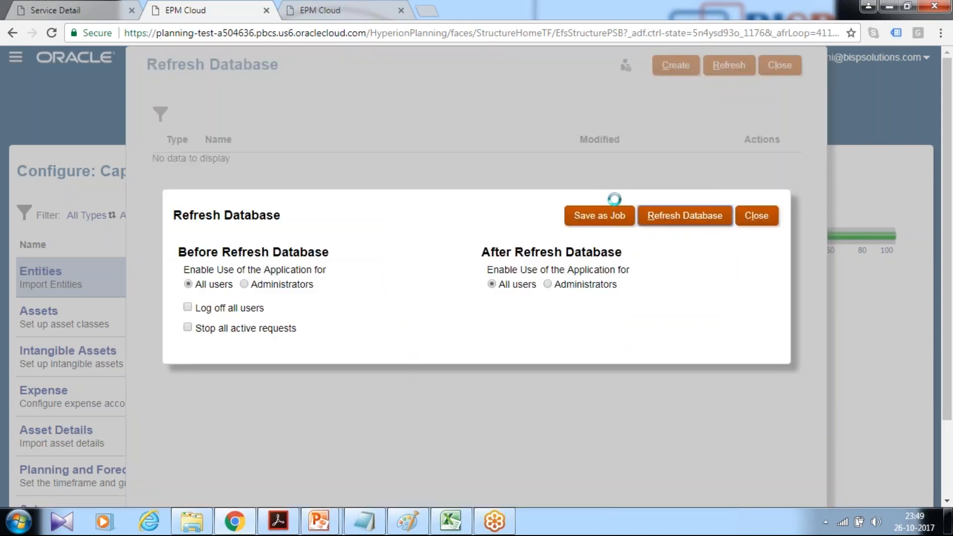
click(404, 324)
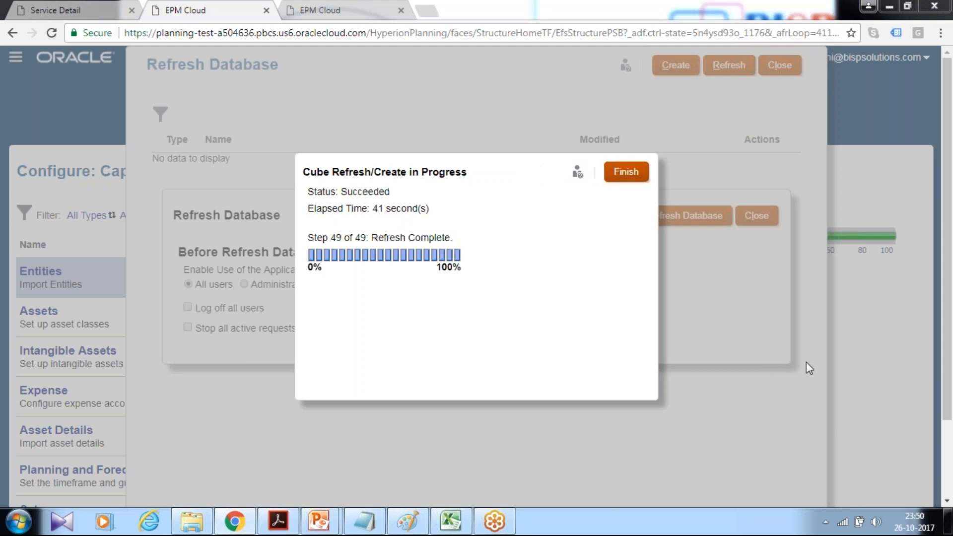
click(637, 182)
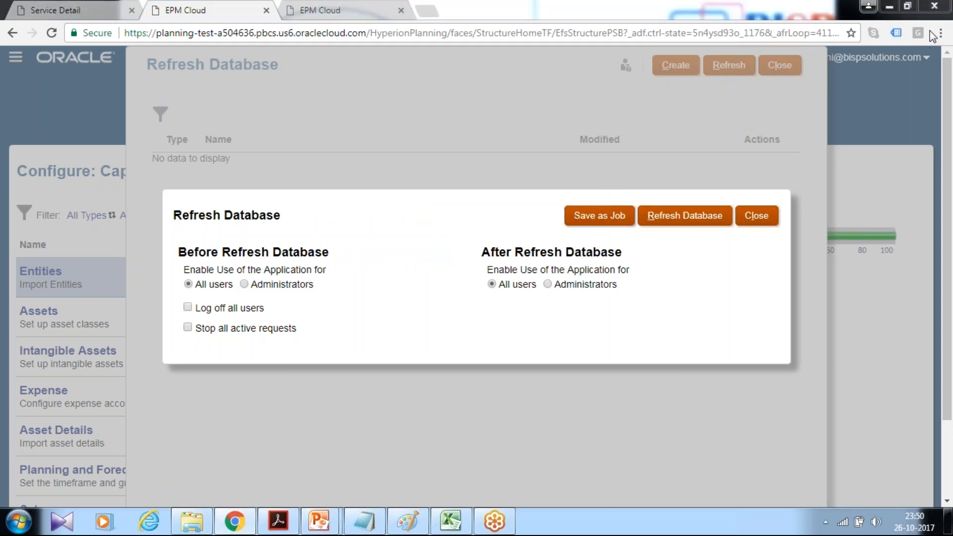
click(753, 222)
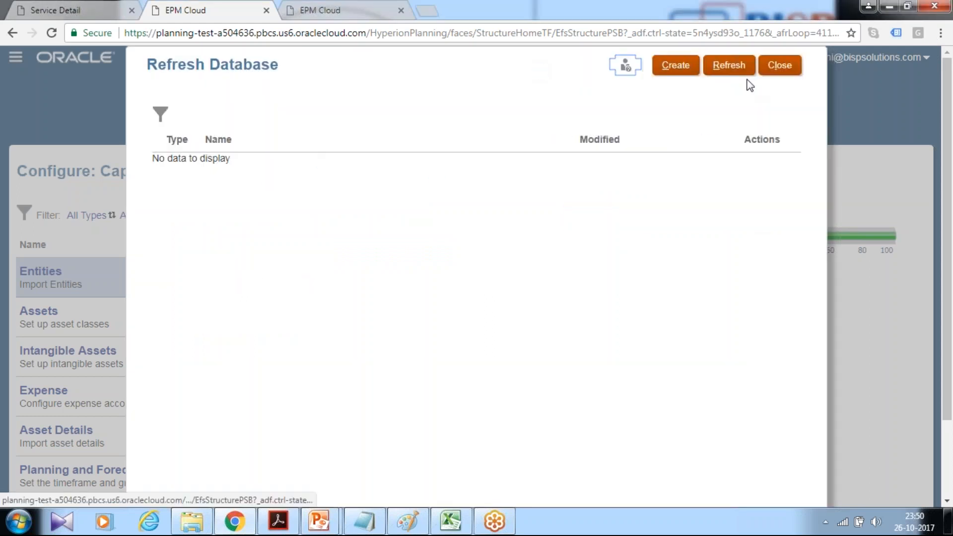
click(779, 66)
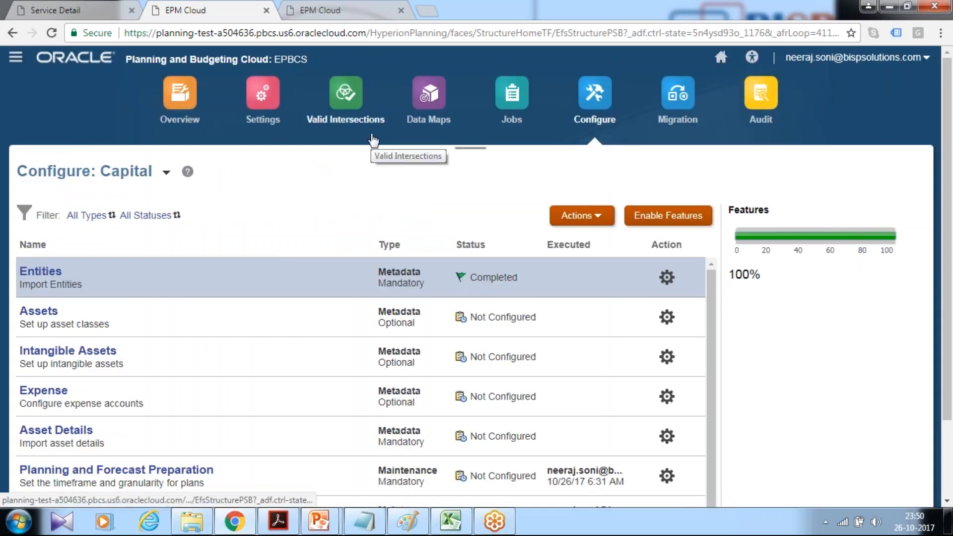
Open the dimension editor and choose the Asset Class dimension.
click(371, 280)
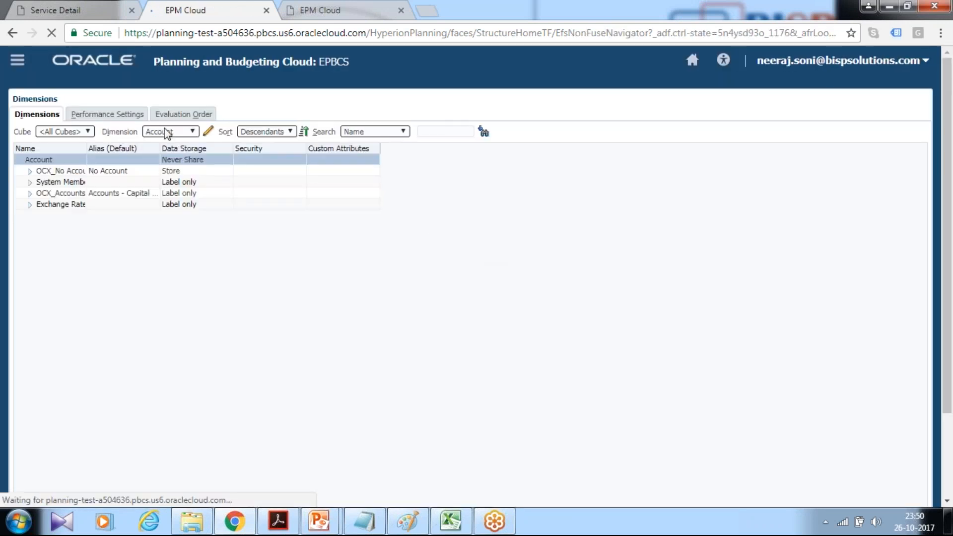
click(166, 133)
click(172, 150)
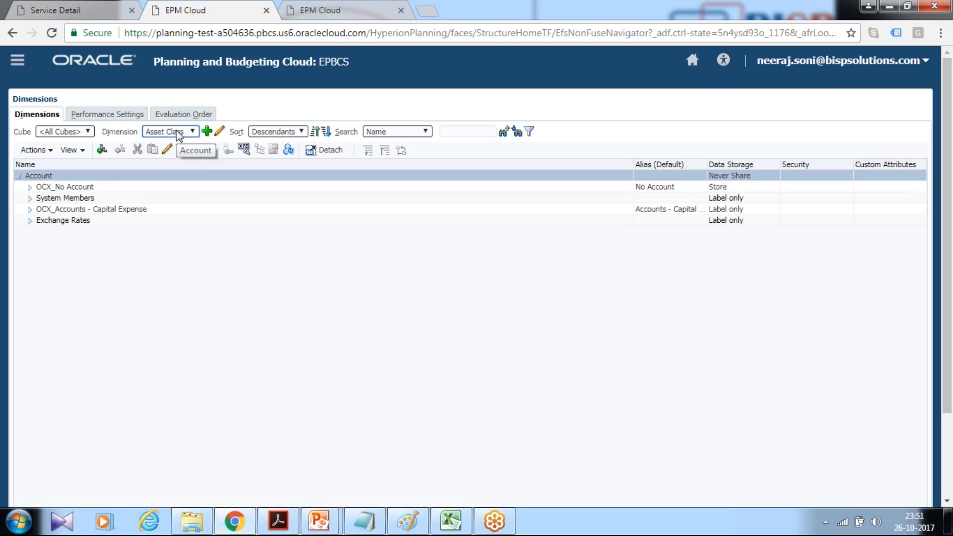
Show the Asset Class dimension and expand Total Fixed Assets and Tangible Assets to review their members.
click(178, 135)
click(174, 148)
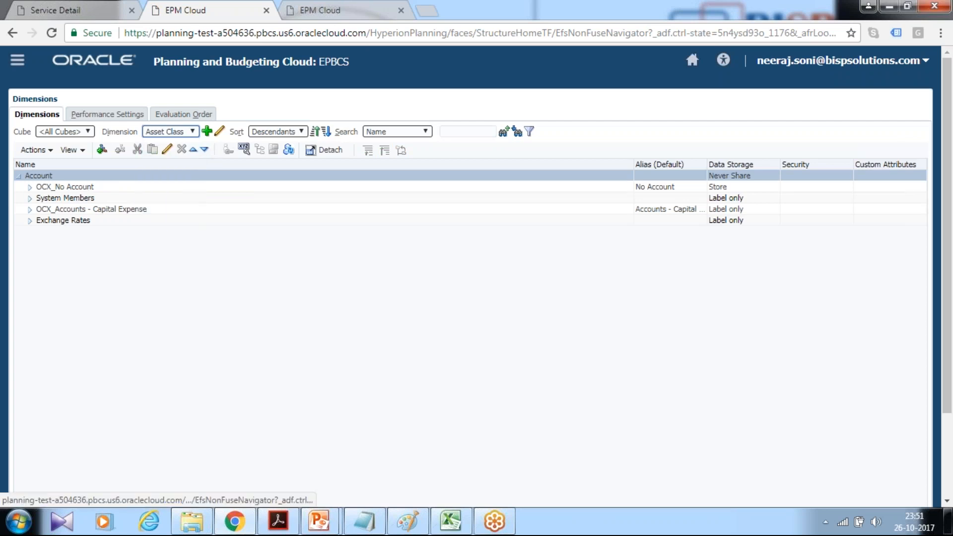
click(179, 133)
click(166, 173)
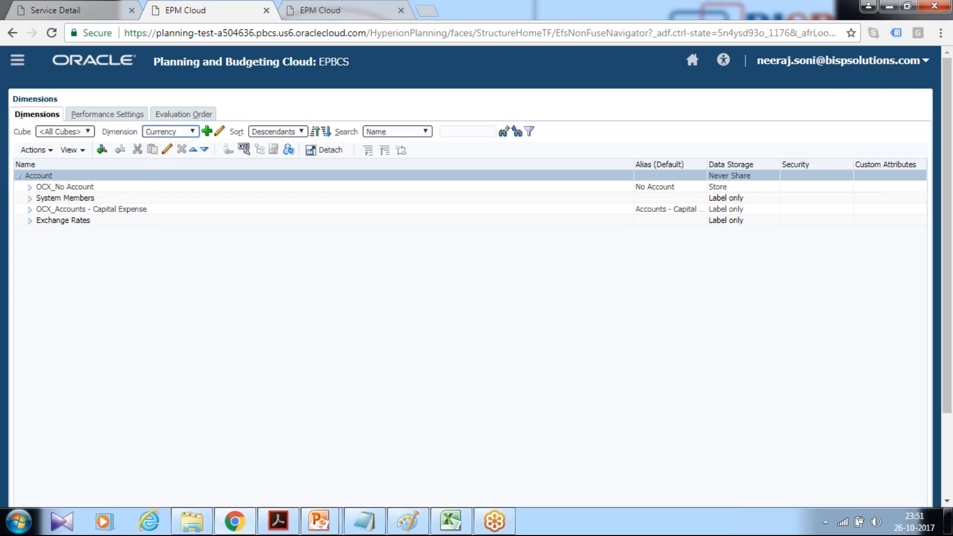
click(179, 133)
click(173, 153)
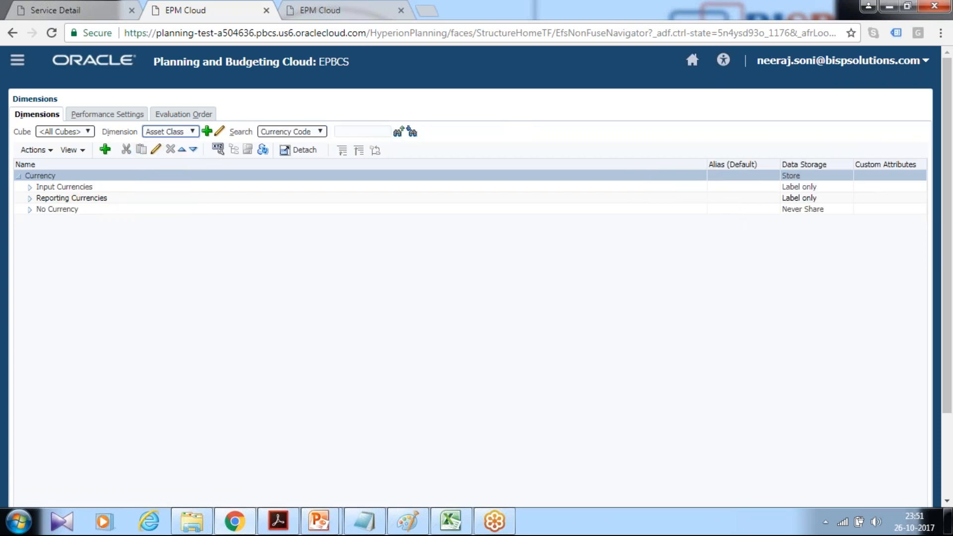
click(29, 198)
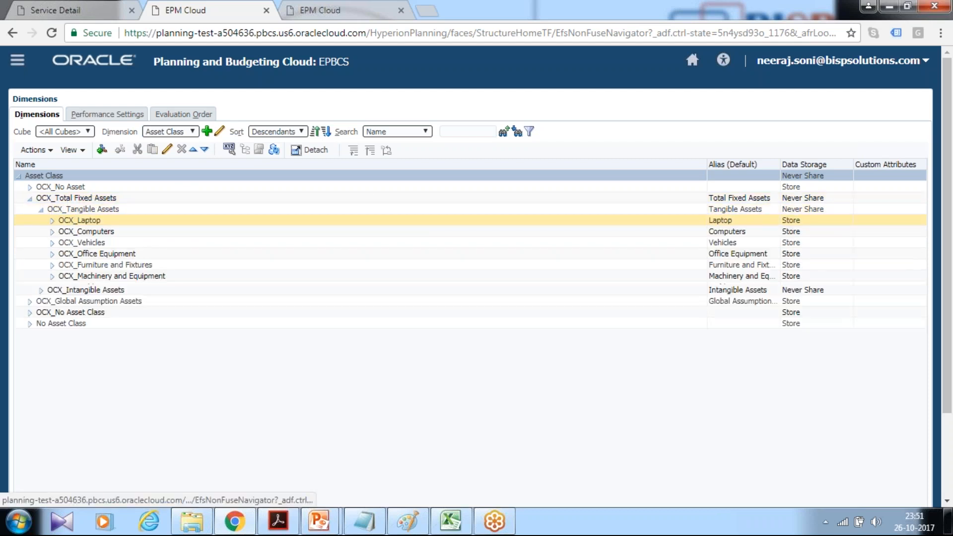
click(52, 310)
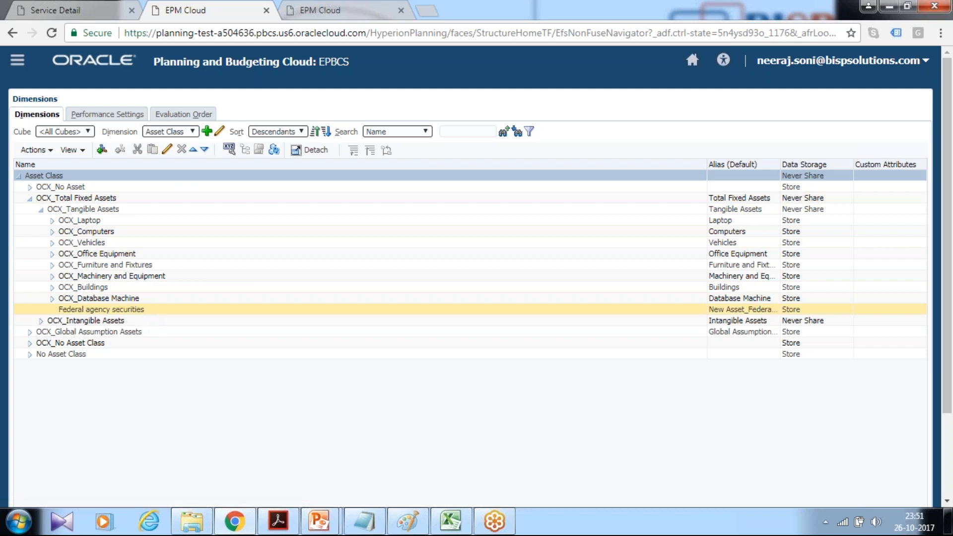
click(51, 299)
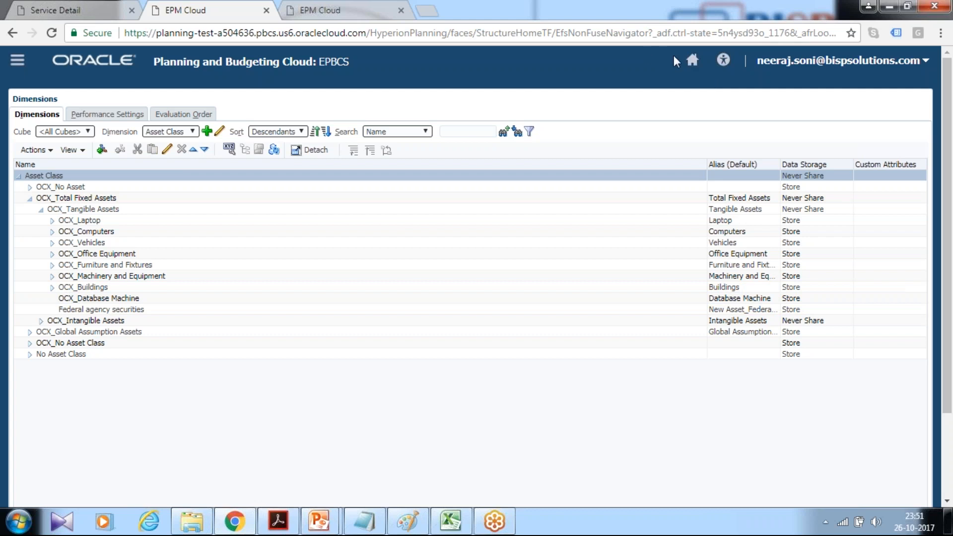
Open the Capital New Asset Detail form and review the available Asset Class choices.
click(691, 60)
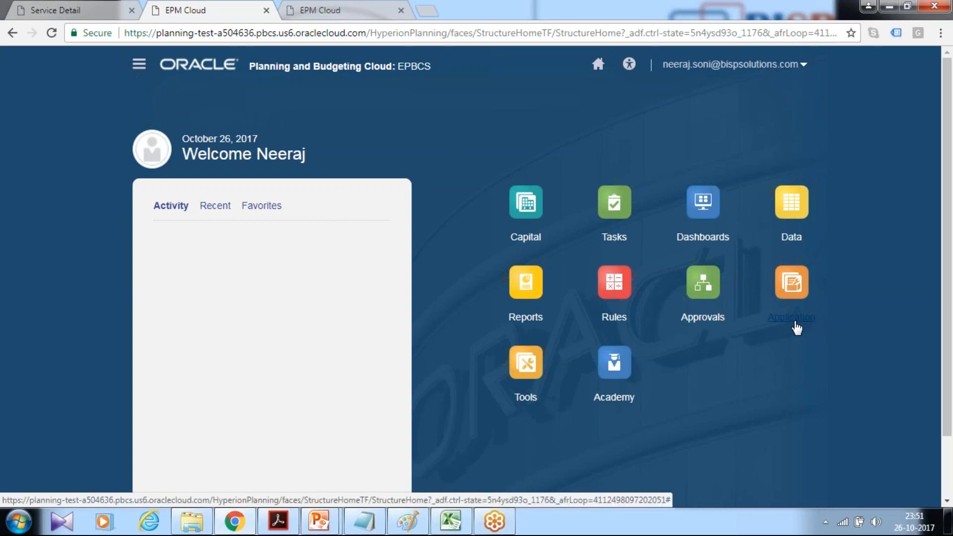
click(526, 237)
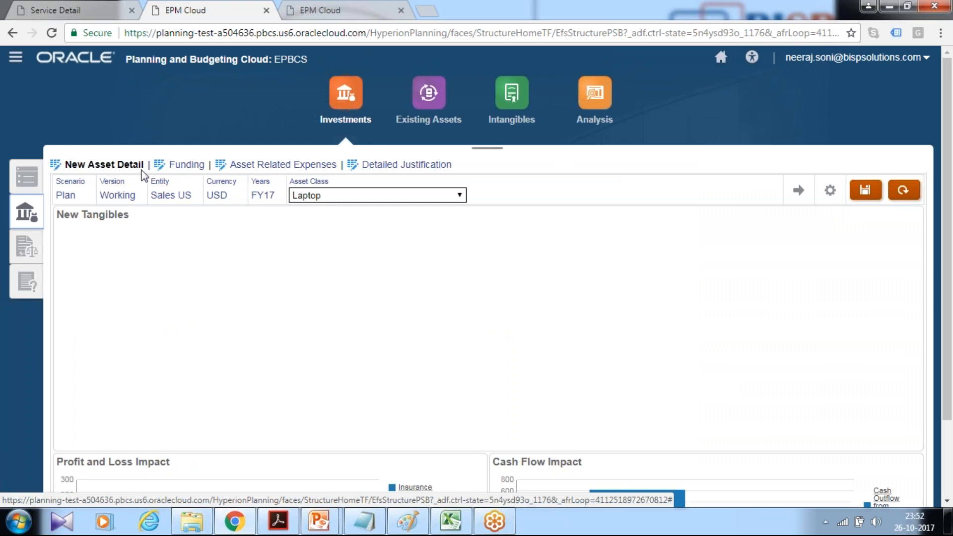
click(311, 199)
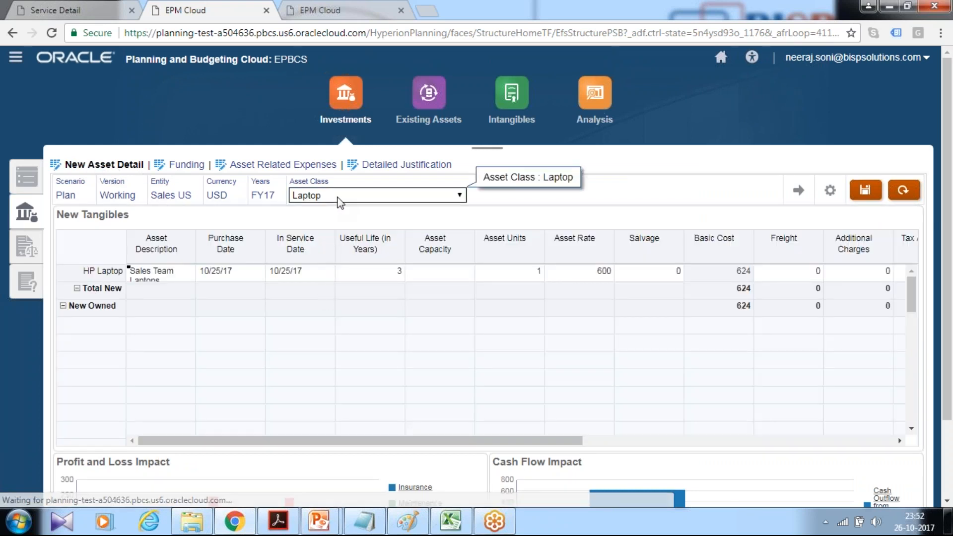
click(339, 201)
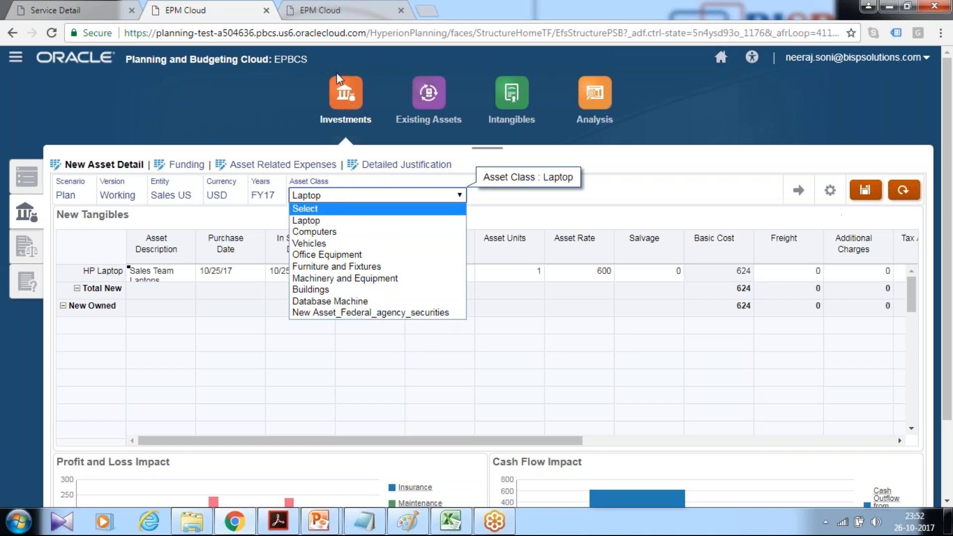
Go back to the Capital configuration and open the Assets page for Tangible Assets.
click(721, 58)
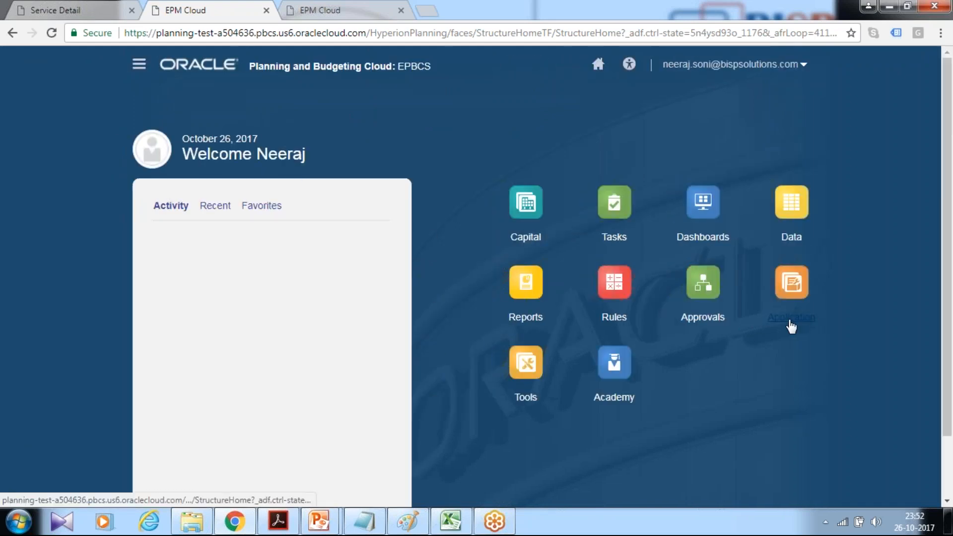
click(804, 320)
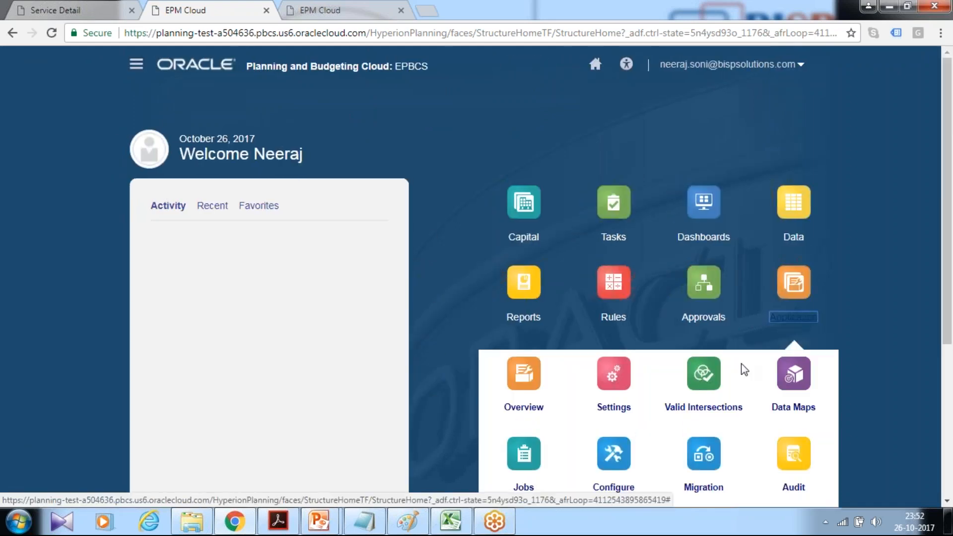
scroll(744, 370, down, 4)
click(616, 278)
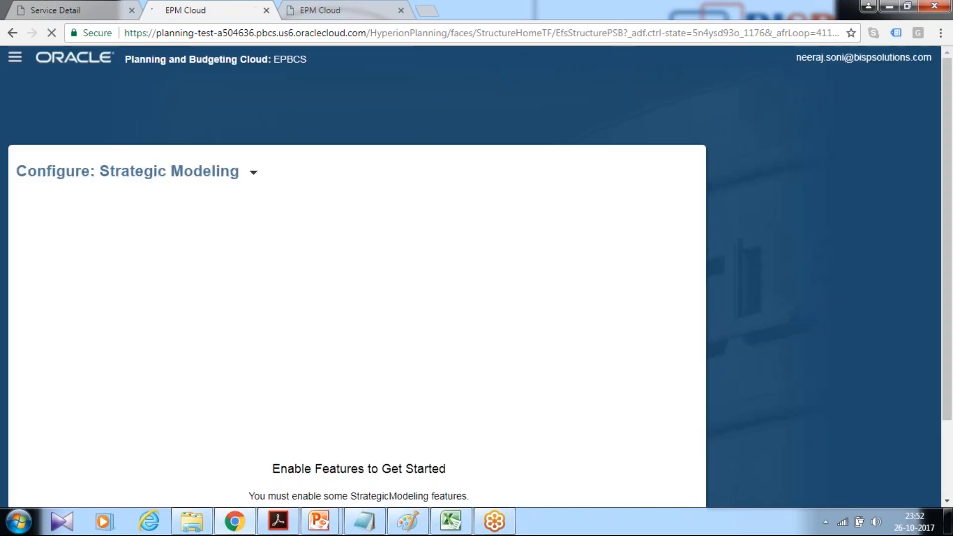
click(255, 172)
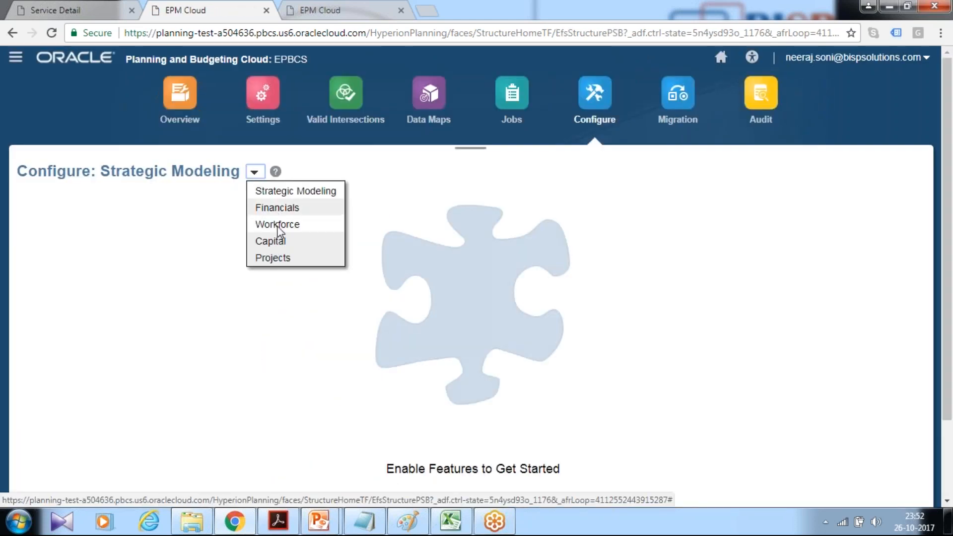
click(275, 242)
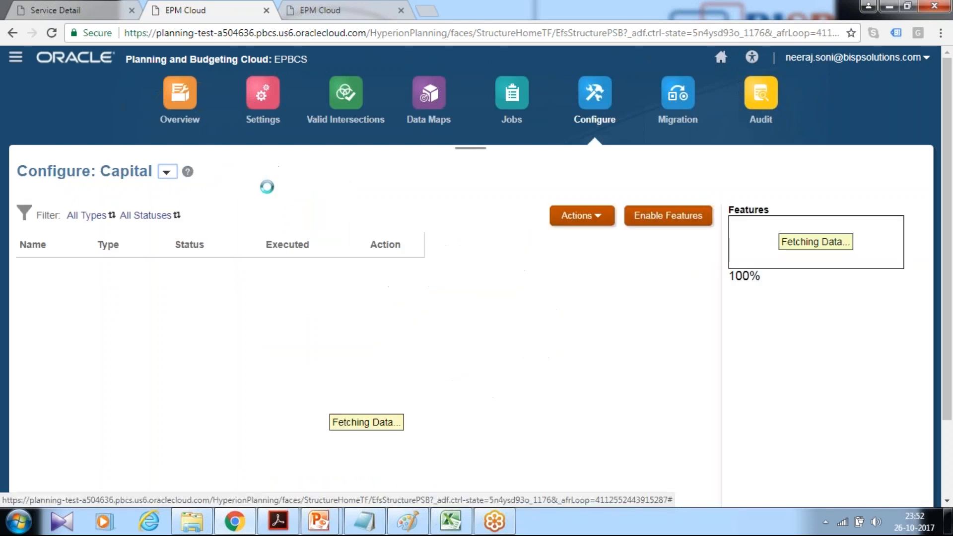
click(72, 312)
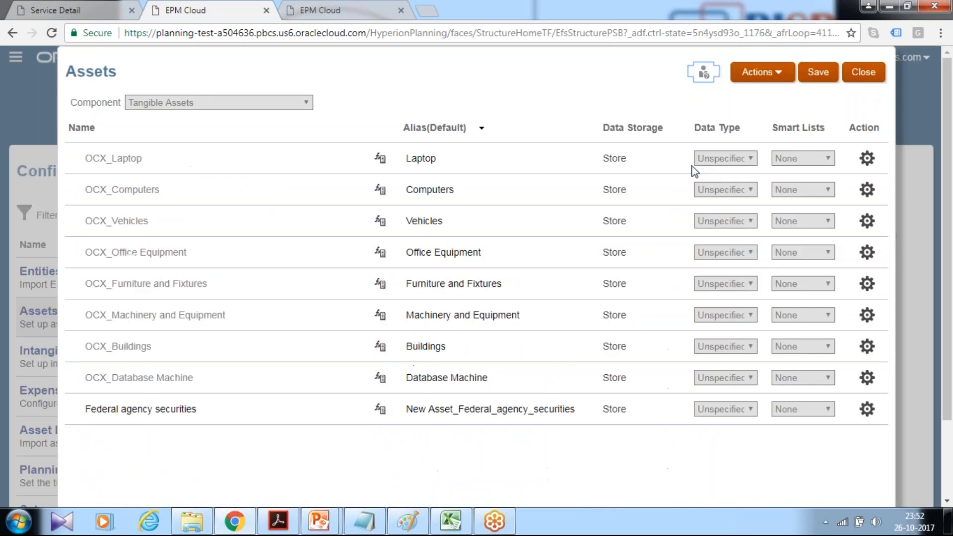
click(760, 73)
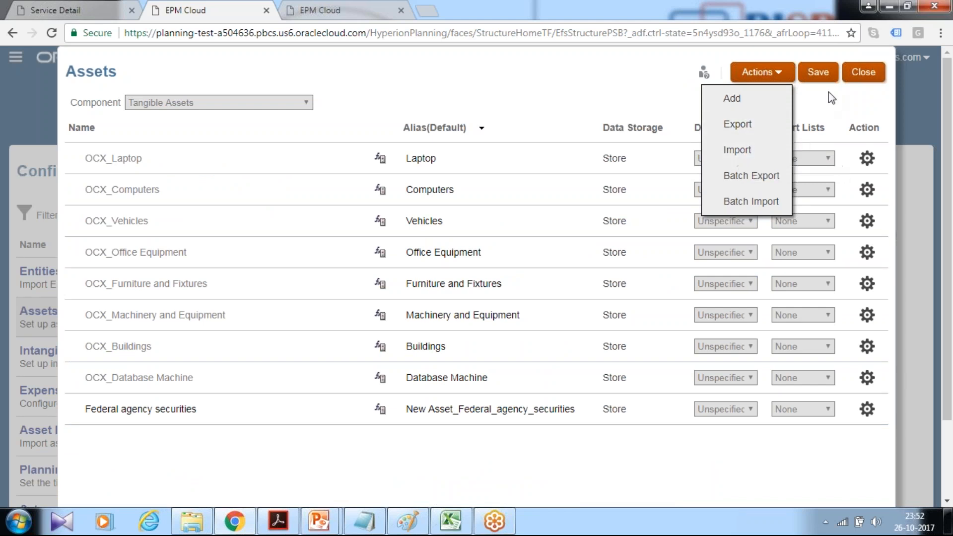
click(866, 76)
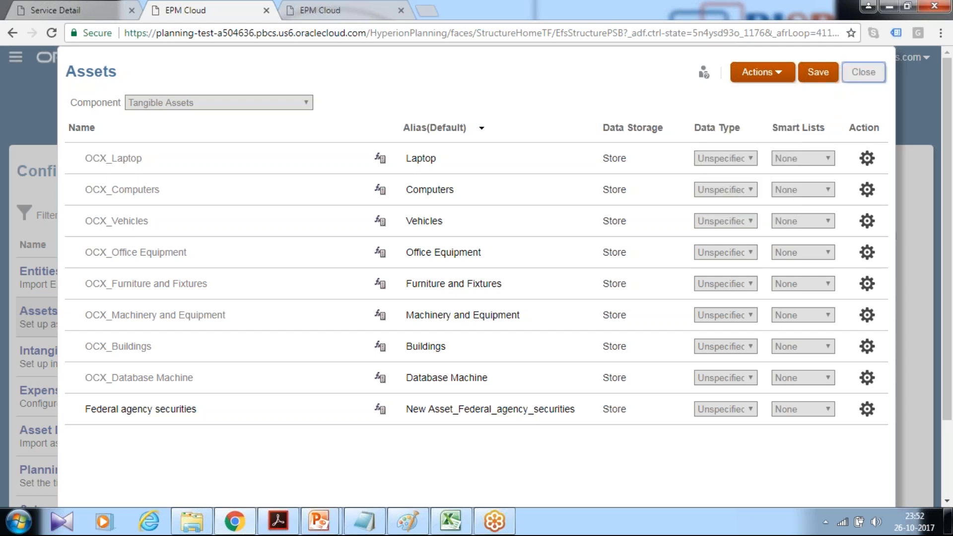